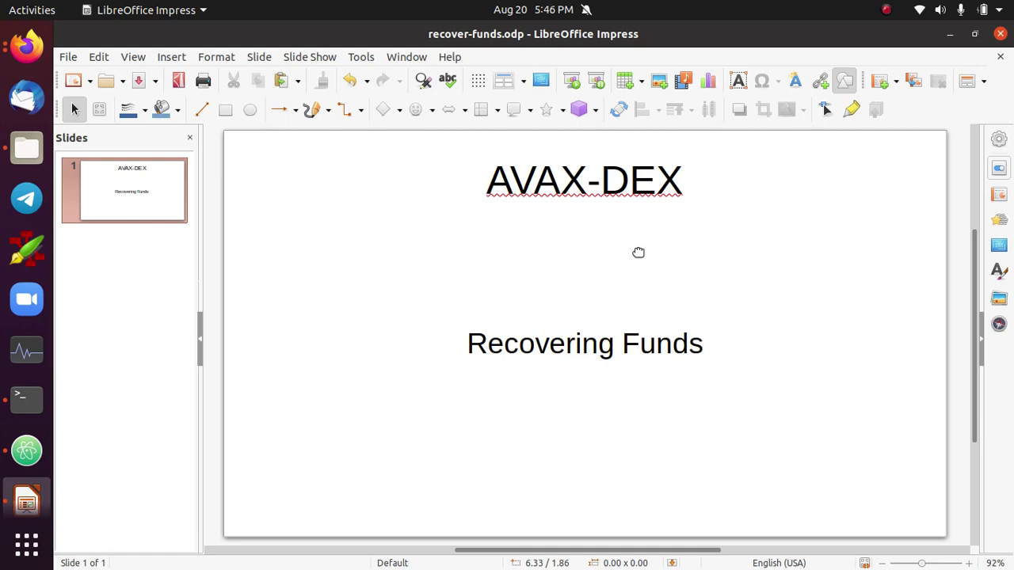
- Switch away from the AVAX-DEX 'Recovering Funds' title slide in Impress
{"action": "key", "text": "alt+Tab"}
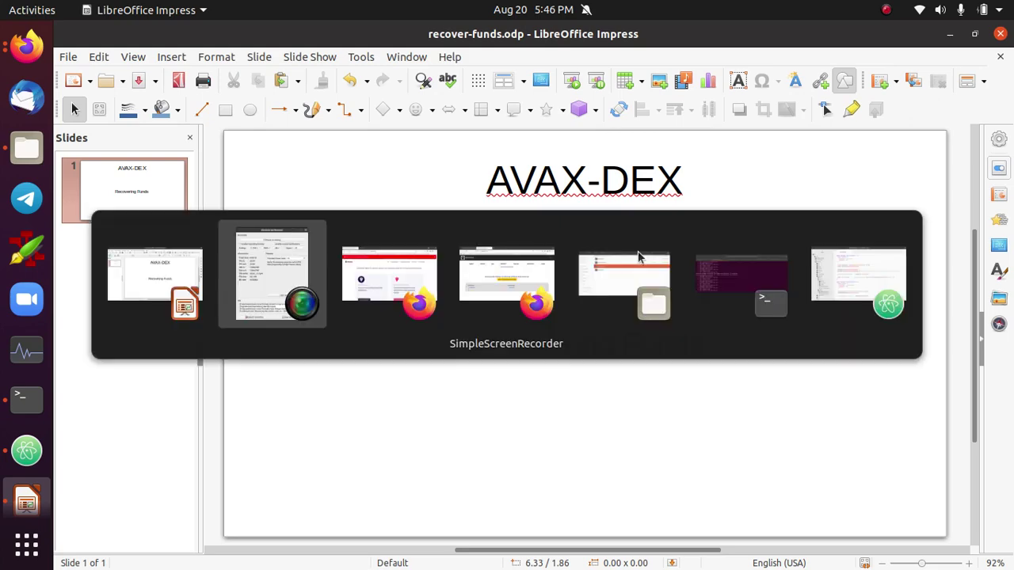
- In Terminal, list the avax-dex project folder with ls and locate wallet-avax.json
{"action": "key", "text": "alt+Tab"}
{"action": "key", "text": "alt+Tab"}
{"action": "key", "text": "alt+Tab"}
{"action": "key", "text": "alt+Tab"}
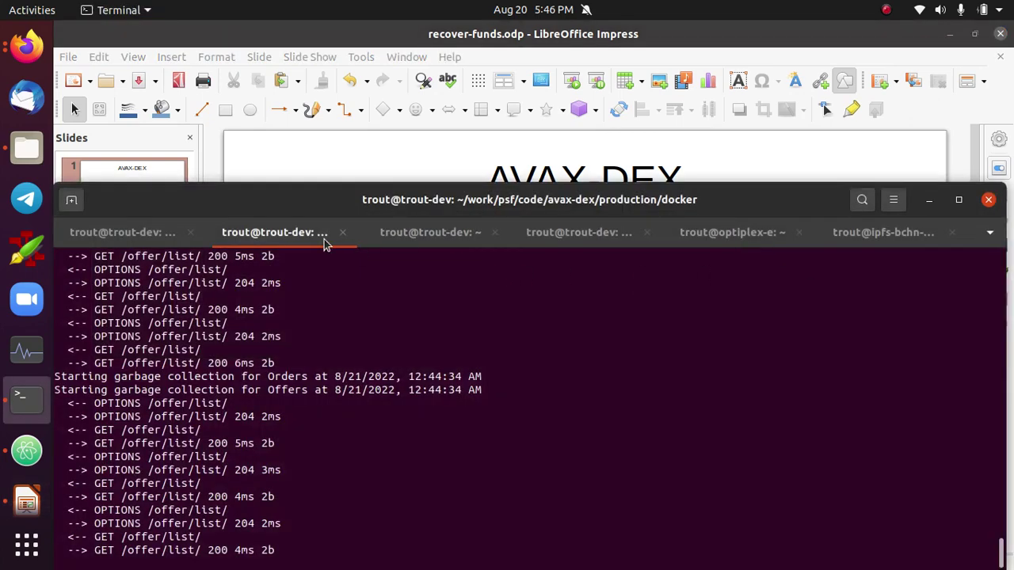
{"action": "left_click", "coordinate": [147, 237]}
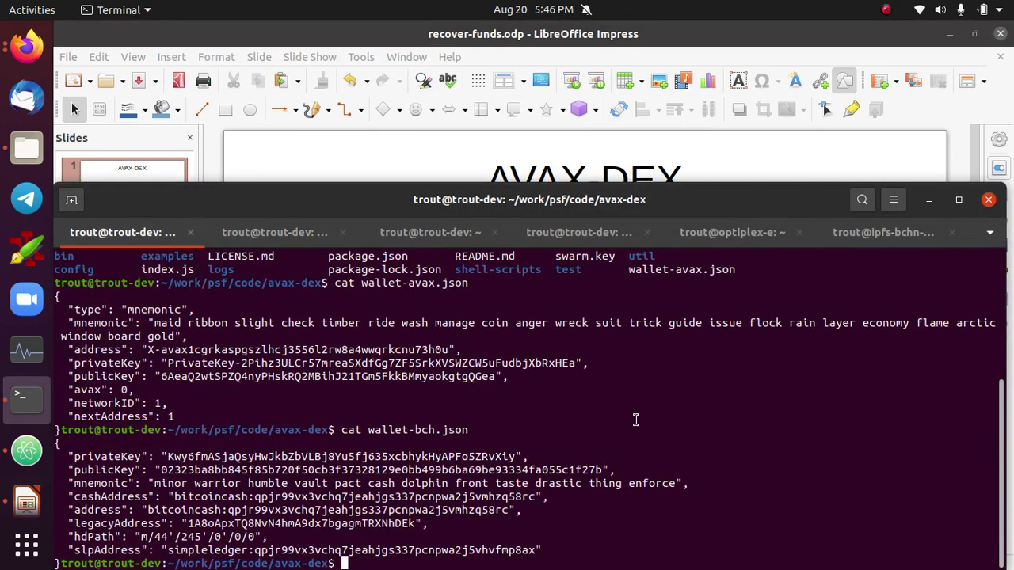
{"action": "key", "text": "Return"}
{"action": "key", "text": "Return"}
{"action": "type", "text": "ls"}
{"action": "key", "text": "Return"}
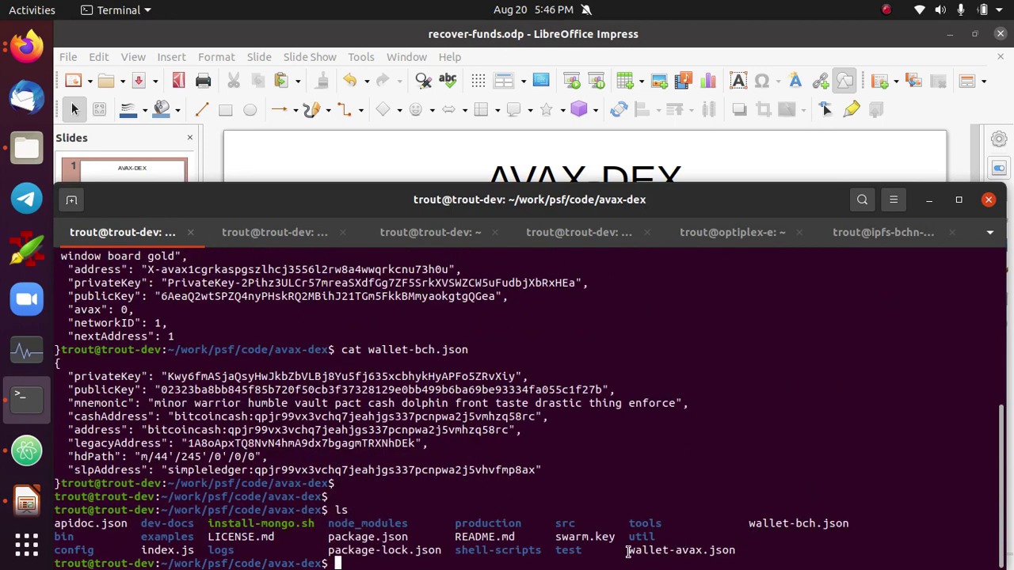
{"action": "left_click_drag", "start_coordinate": [627, 549], "coordinate": [736, 551]}
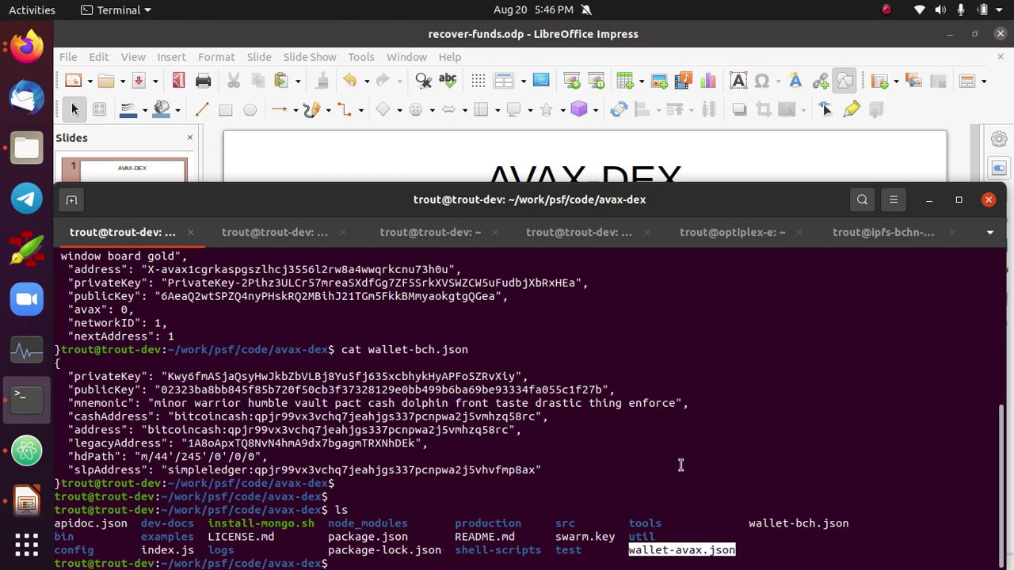
{"action": "left_click", "coordinate": [736, 515]}
- Print wallet-avax.json with cat to show its mnemonic and address
{"action": "type", "text": "cat"}
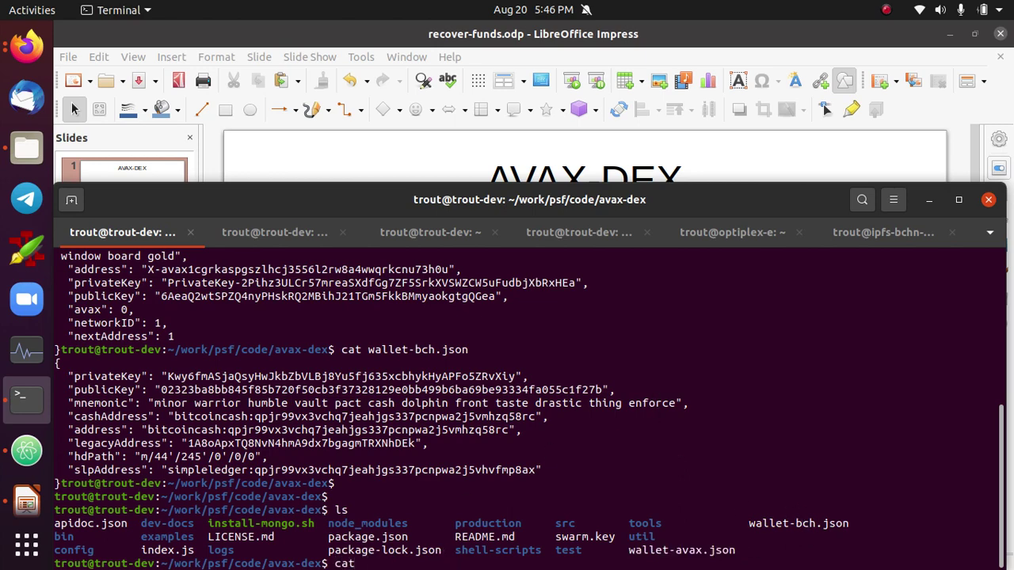
{"action": "type", "text": " wallet-avax.json"}
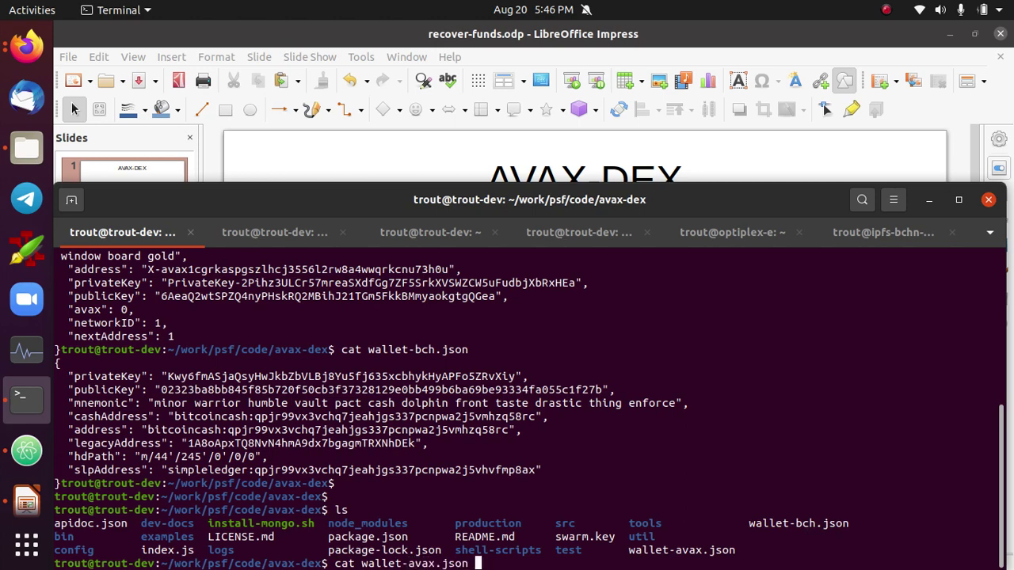
{"action": "key", "text": "Return"}
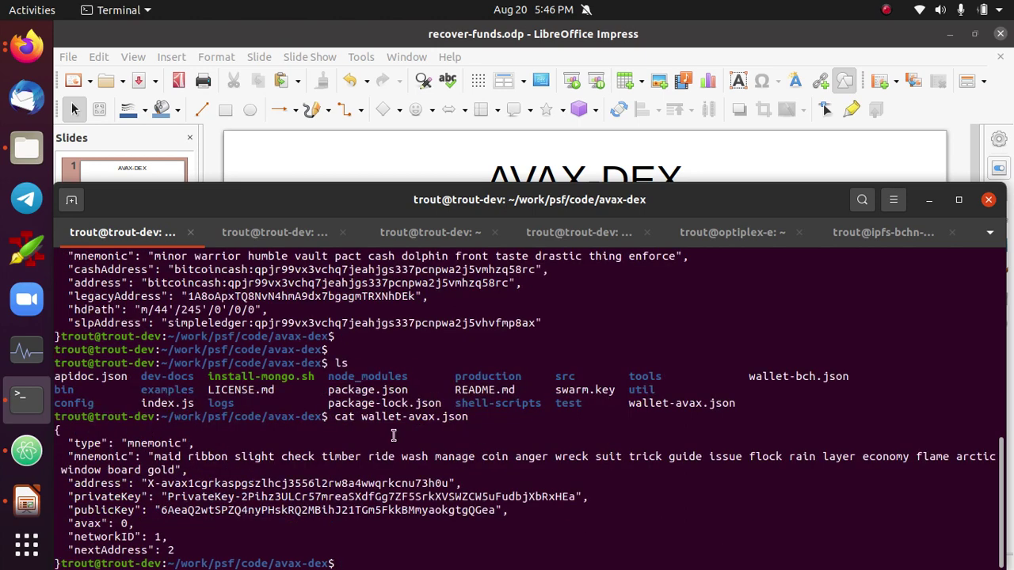
{"action": "left_click_drag", "start_coordinate": [172, 469], "coordinate": [155, 456]}
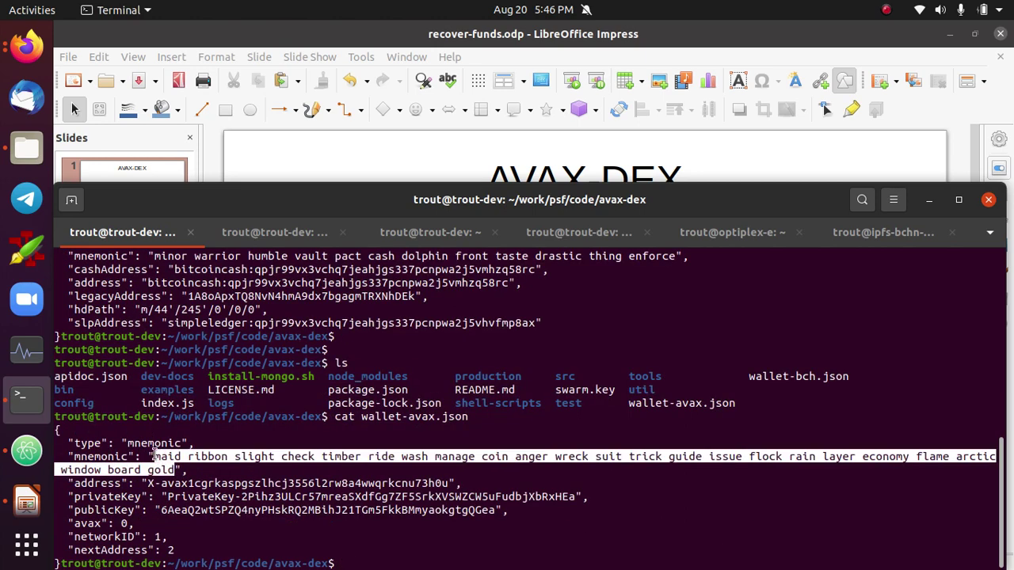
{"action": "left_click", "coordinate": [213, 475]}
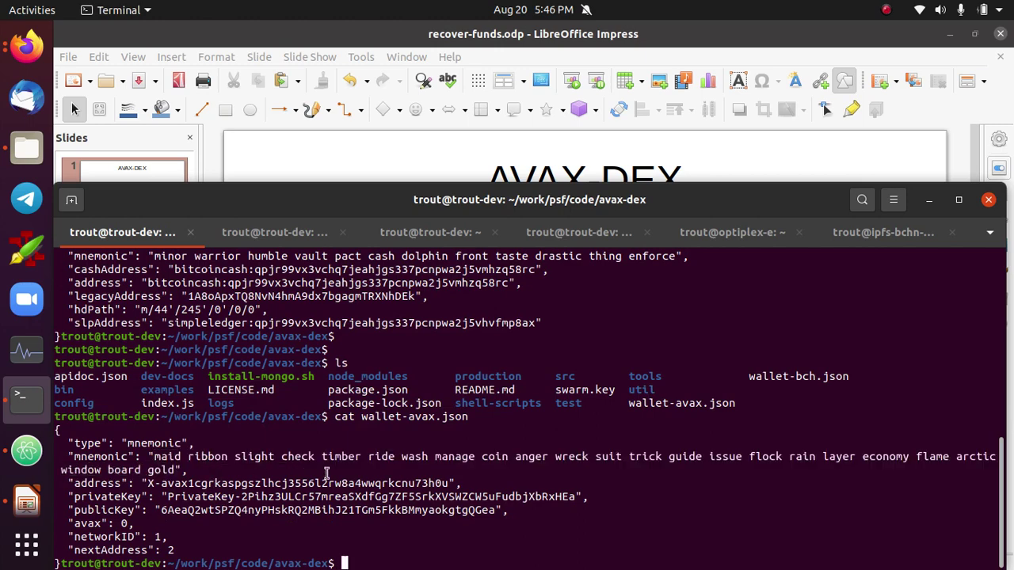
{"action": "key", "text": "alt+Tab"}
{"action": "key", "text": "alt+Tab"}
{"action": "key", "text": "alt+Tab"}
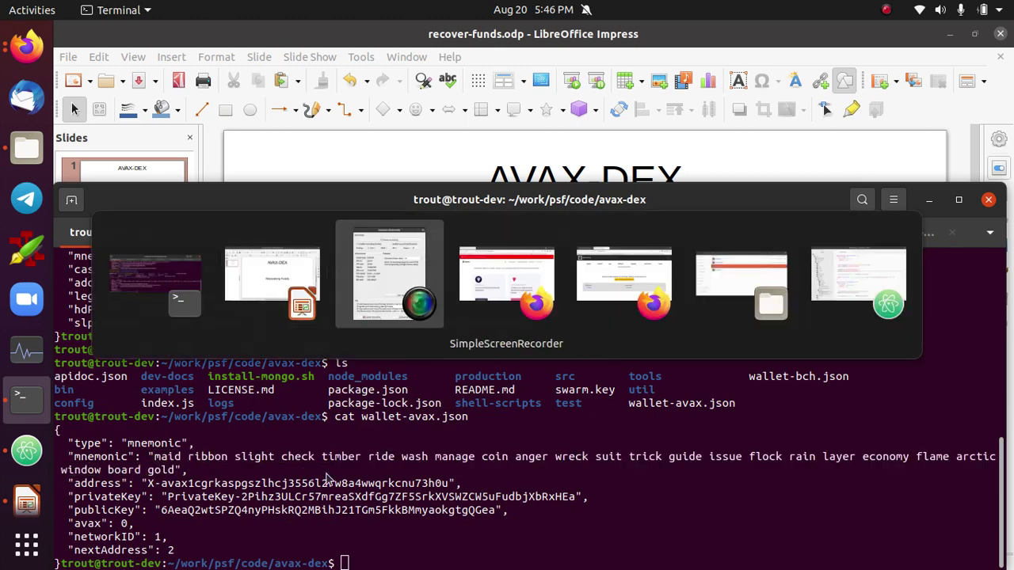
- On wallet.avax.network, choose Access Wallet and the Mnemonic Key Phrase option
{"action": "left_click", "coordinate": [430, 68]}
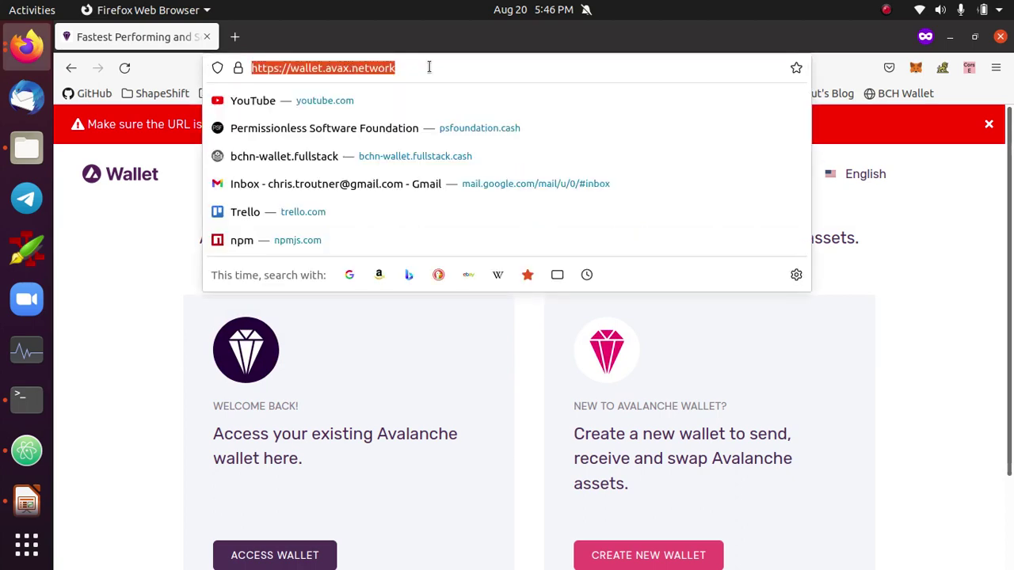
{"action": "left_click", "coordinate": [438, 68]}
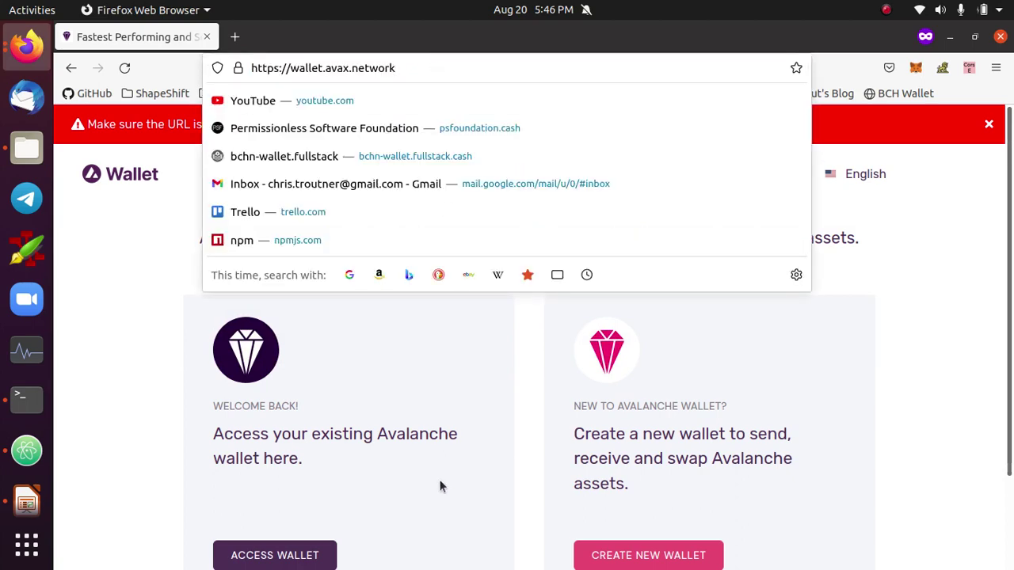
{"action": "left_click", "coordinate": [441, 484]}
{"action": "left_click", "coordinate": [291, 559]}
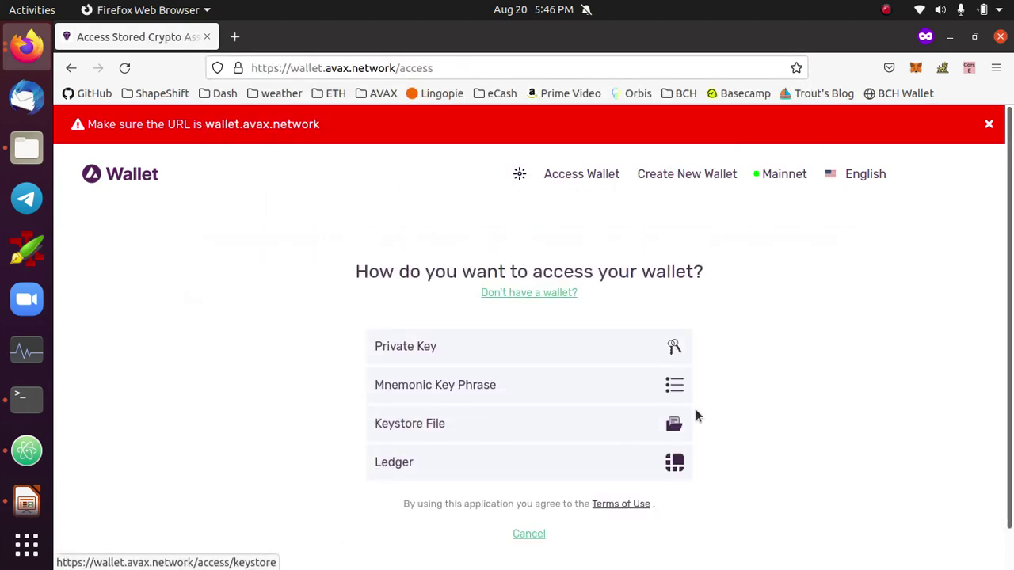
{"action": "left_click", "coordinate": [476, 389]}
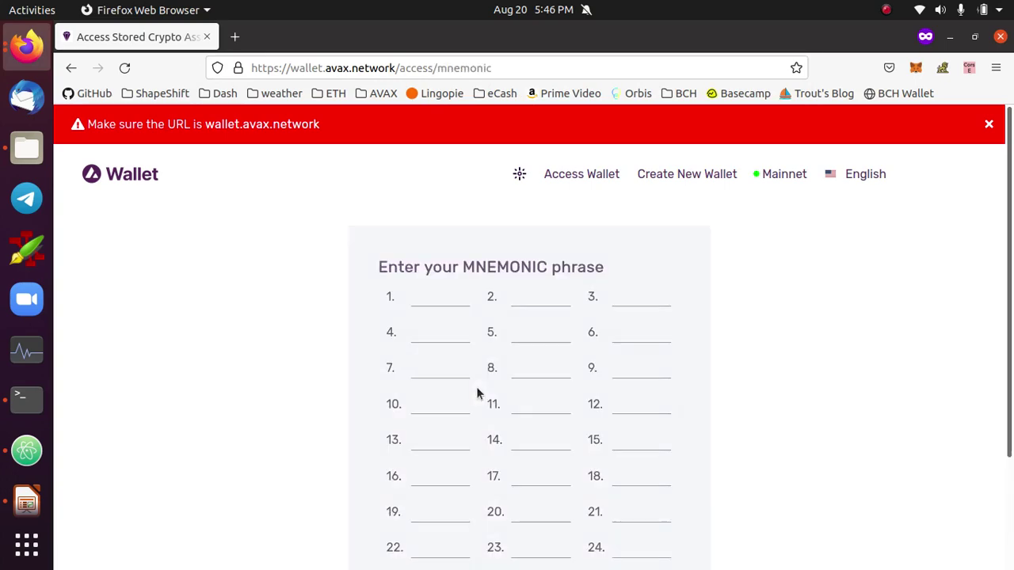
{"action": "scroll", "coordinate": [732, 362], "scroll_direction": "down", "scroll_amount": 2}
- Enter the first three recovery-phrase words into fields 1–3
{"action": "left_click", "coordinate": [422, 212]}
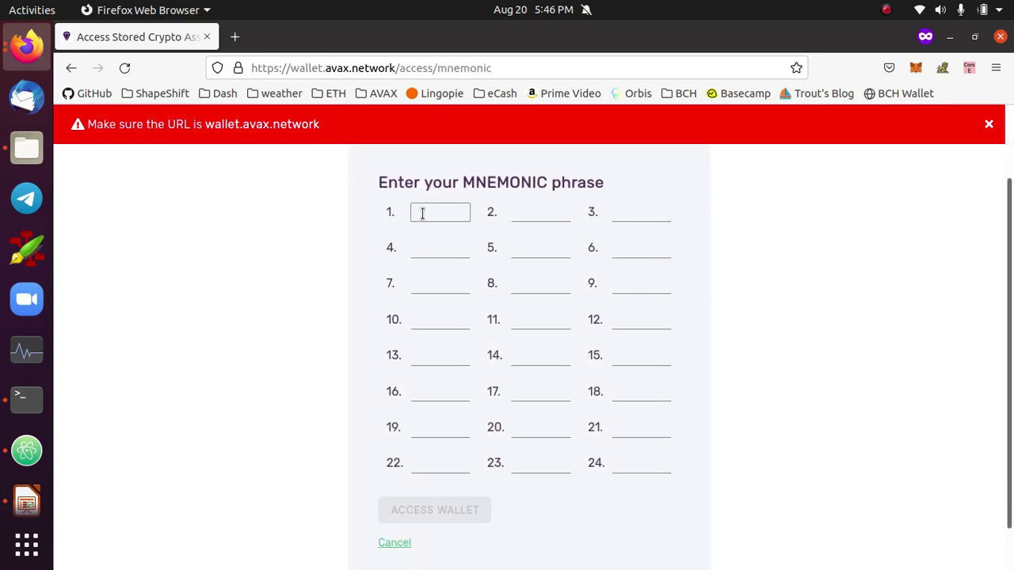
{"action": "key", "text": "alt+Tab"}
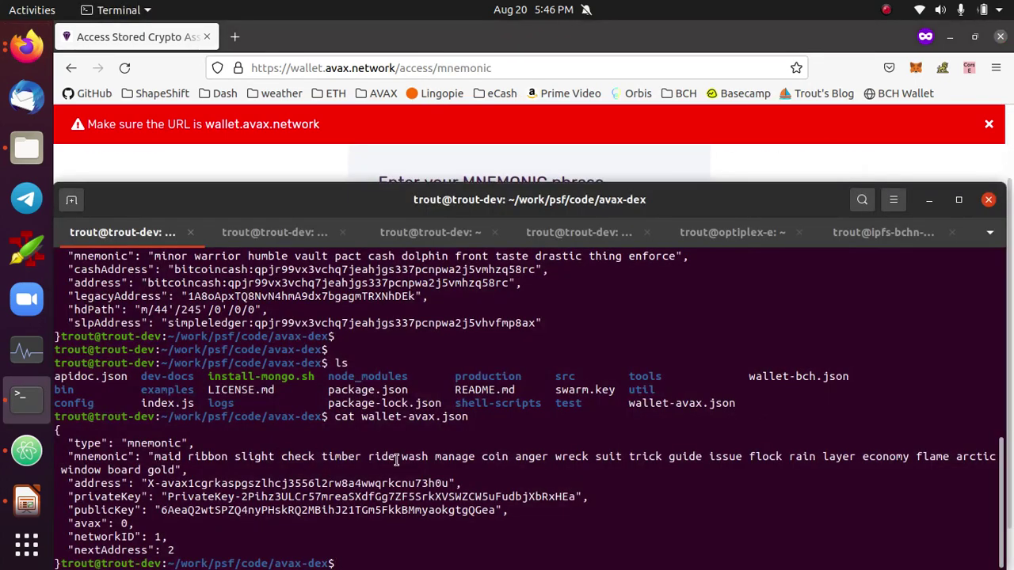
{"action": "key", "text": "alt+Tab"}
{"action": "key", "text": "alt+Tab"}
{"action": "key", "text": "alt+Tab"}
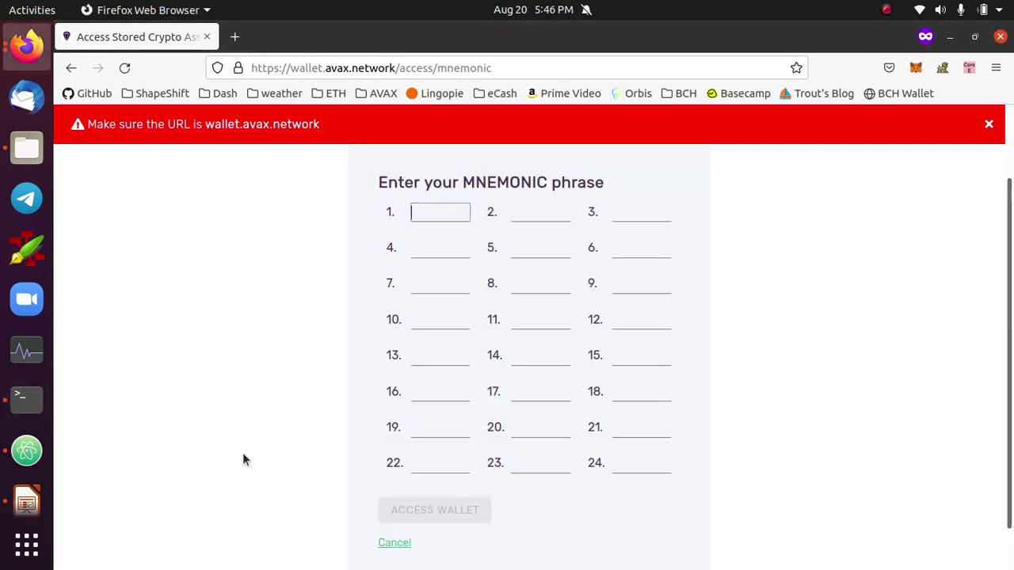
{"action": "key", "text": "Tab"}
{"action": "key", "text": "Tab"}
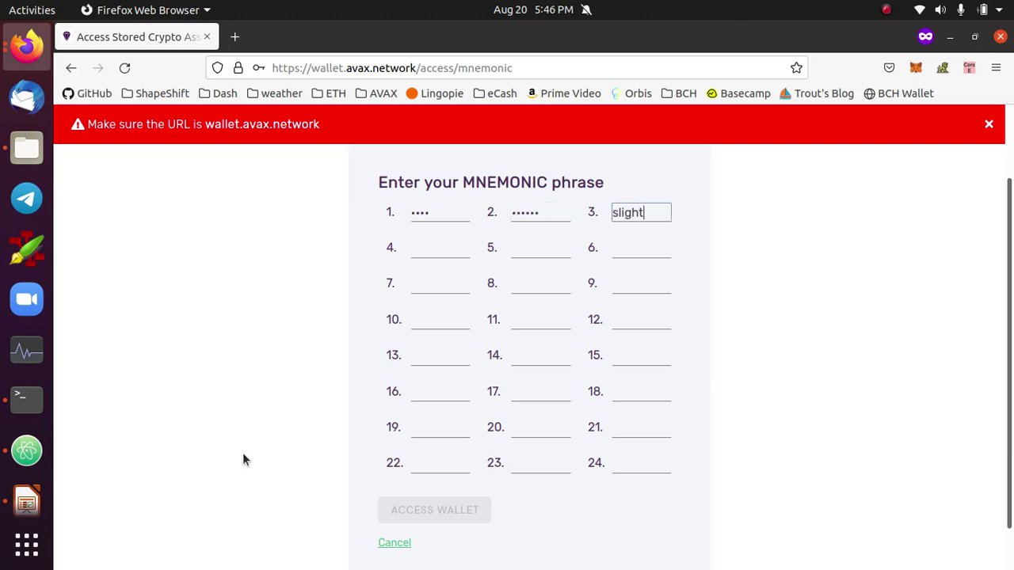
{"action": "key", "text": "Tab"}
- Select the next mnemonic word in the terminal, then pause the screen recording
{"action": "key", "text": "alt+Tab"}
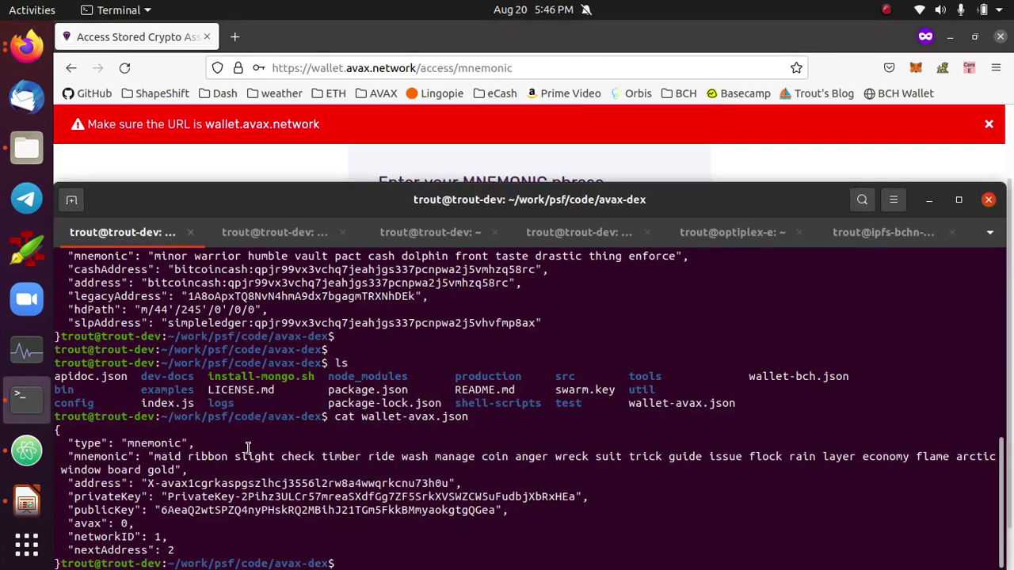
{"action": "double_click", "coordinate": [291, 456]}
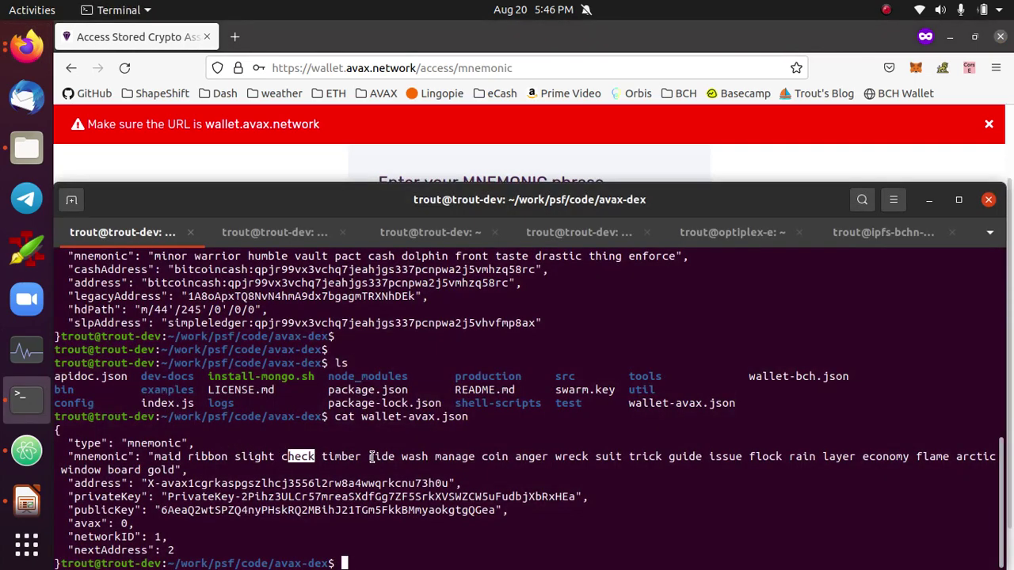
{"action": "key", "text": "alt+Tab"}
{"action": "key", "text": "alt+Tab"}
{"action": "key", "text": "alt+Tab"}
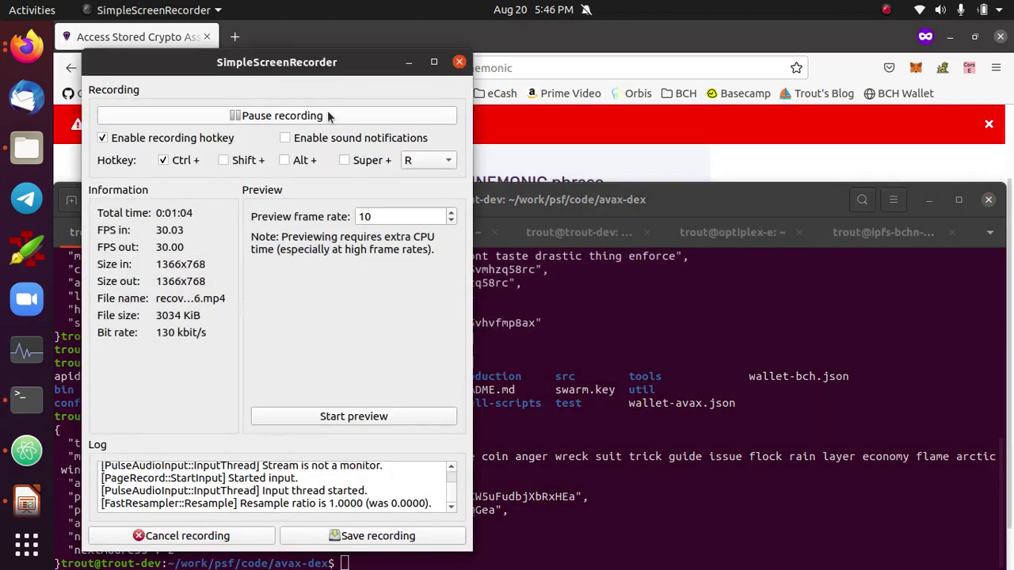
{"action": "left_click", "coordinate": [329, 116]}
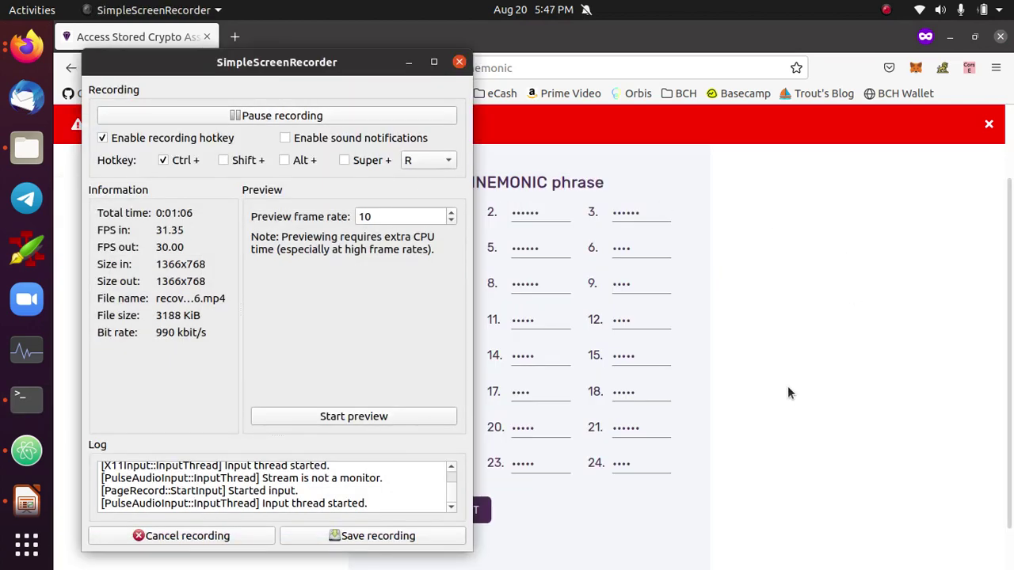
{"action": "key", "text": "alt+Tab"}
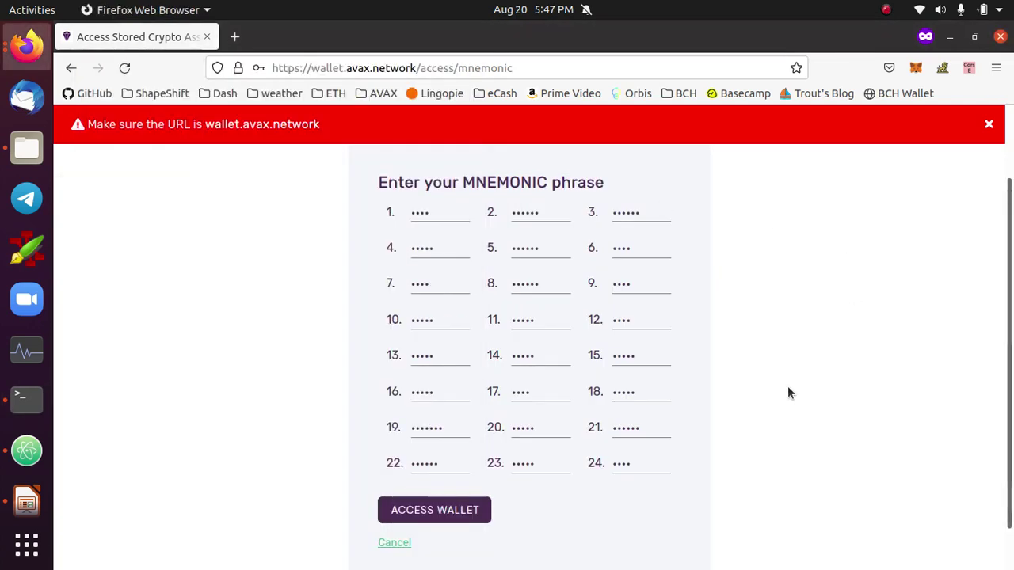
- Unlock the wallet with the entered 24-word phrase to reach the Portfolio page
{"action": "left_click", "coordinate": [434, 511]}
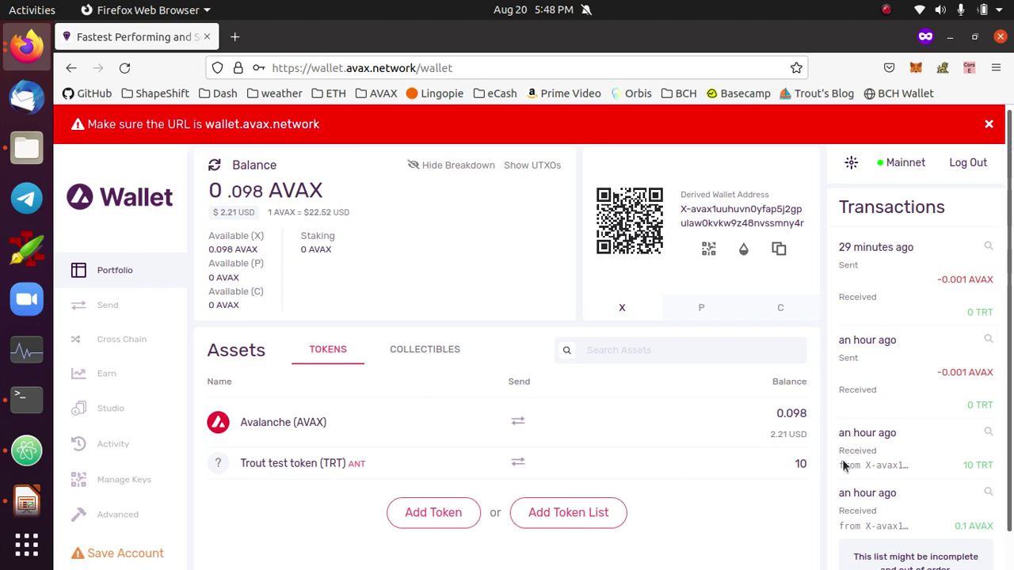
- Copy the X-chain address from the wallet-avax.json output and return to the browser wallet
{"action": "key", "text": "alt+Tab"}
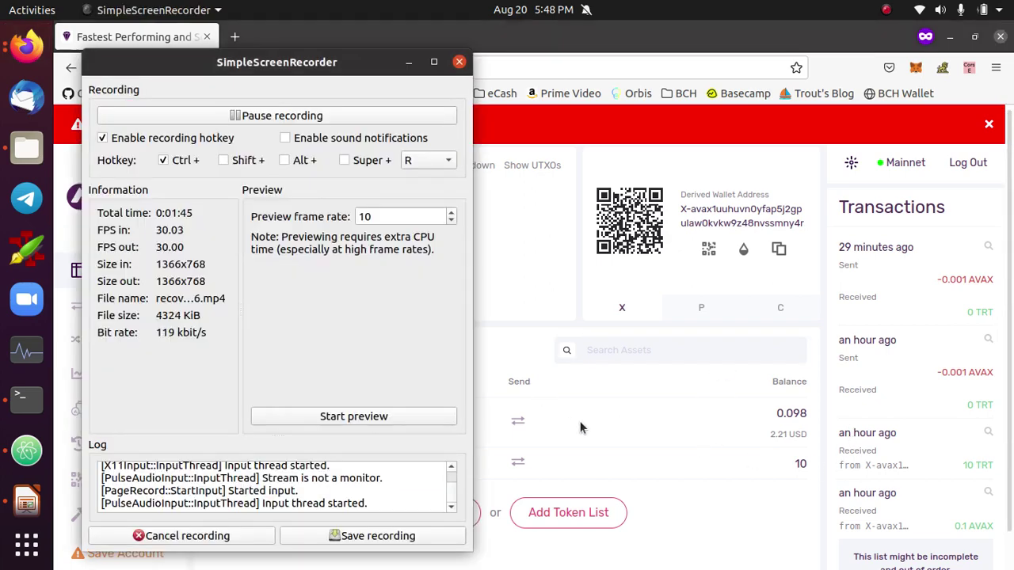
{"action": "key", "text": "alt+Tab"}
{"action": "key", "text": "Tab"}
{"action": "left_click", "coordinate": [266, 455]}
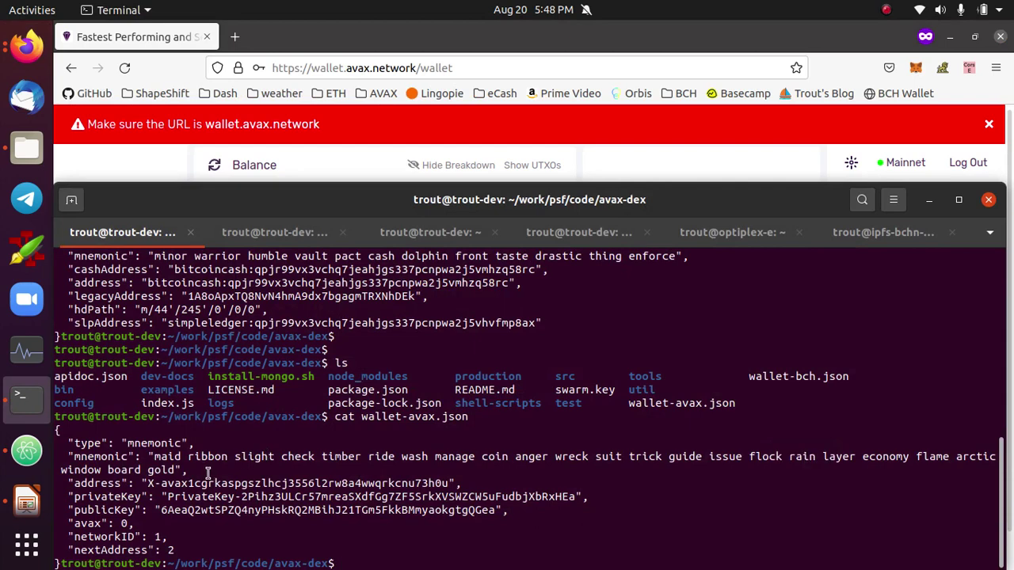
{"action": "left_click_drag", "start_coordinate": [146, 483], "coordinate": [451, 484]}
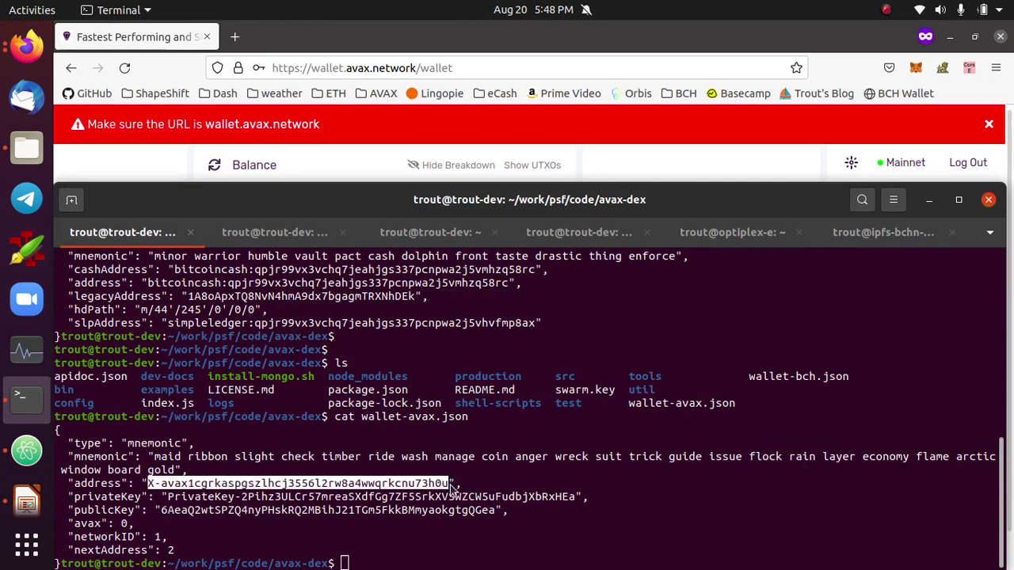
{"action": "key", "text": "alt+Tab"}
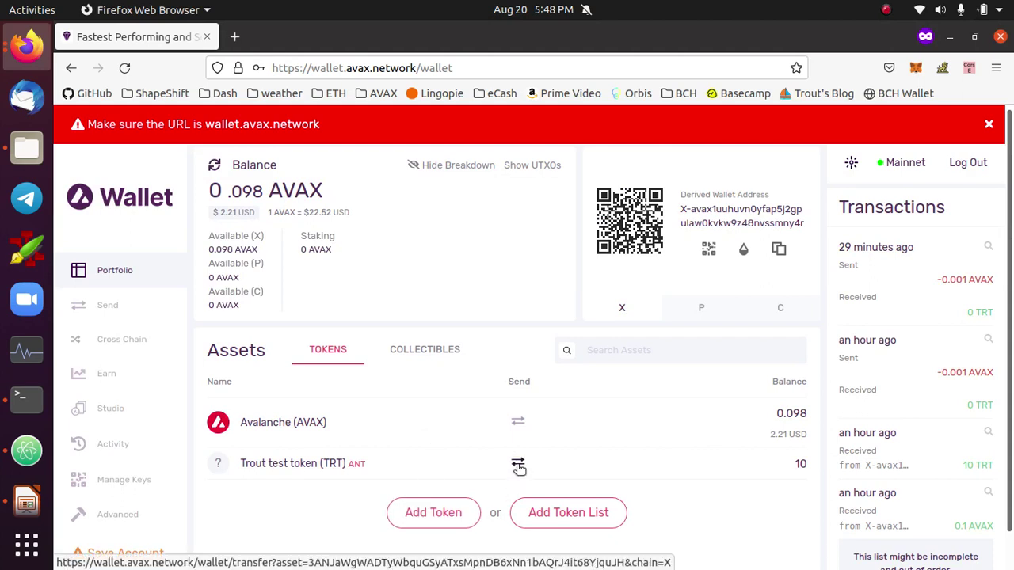
- Send the full 10 TRT balance to the pasted wallet-avax.json address, then reopen Portfolio
{"action": "left_click", "coordinate": [517, 461]}
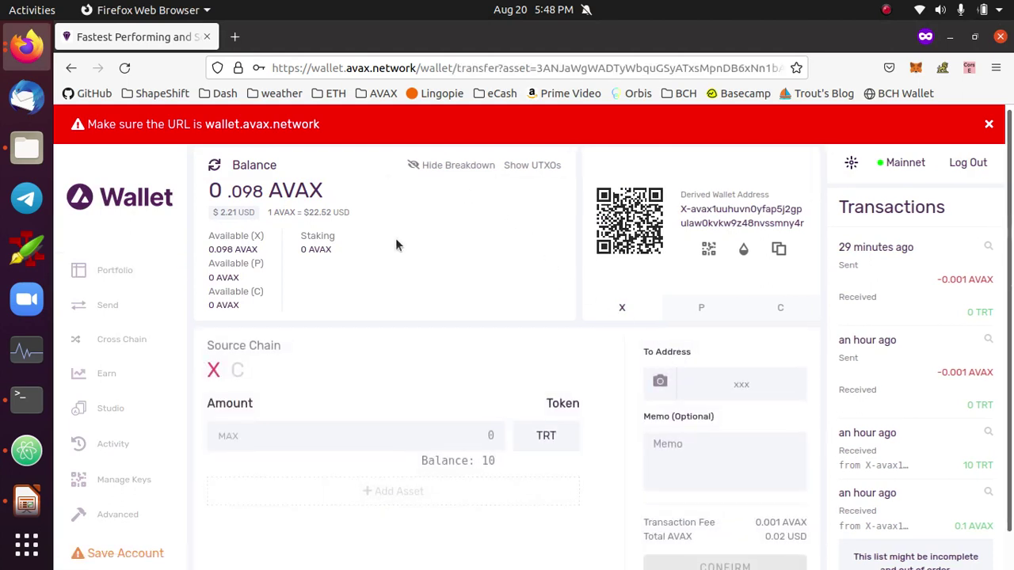
{"action": "scroll", "coordinate": [445, 364], "scroll_direction": "down", "scroll_amount": 1}
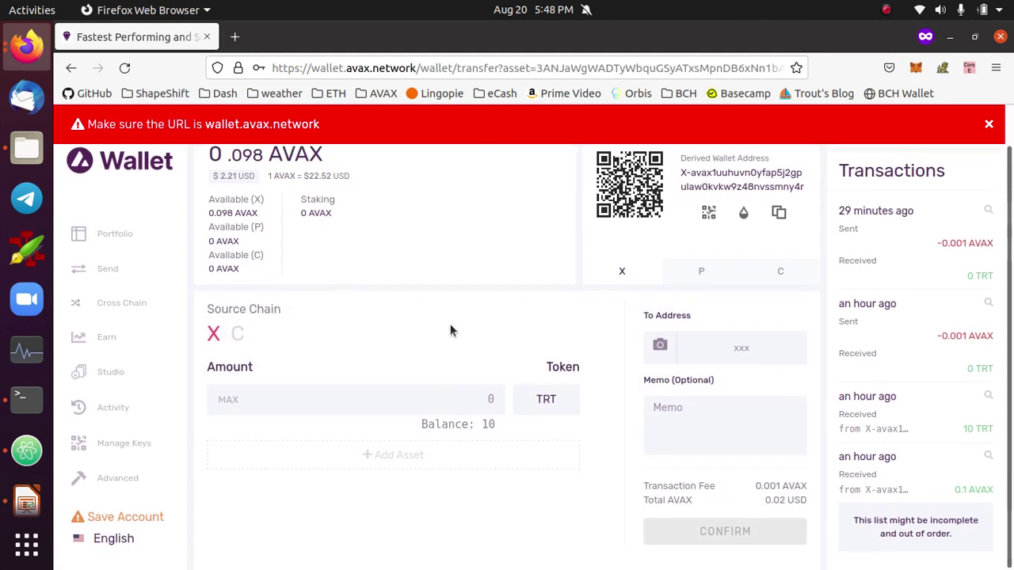
{"action": "left_click", "coordinate": [737, 347]}
{"action": "key", "text": "ctrl+v"}
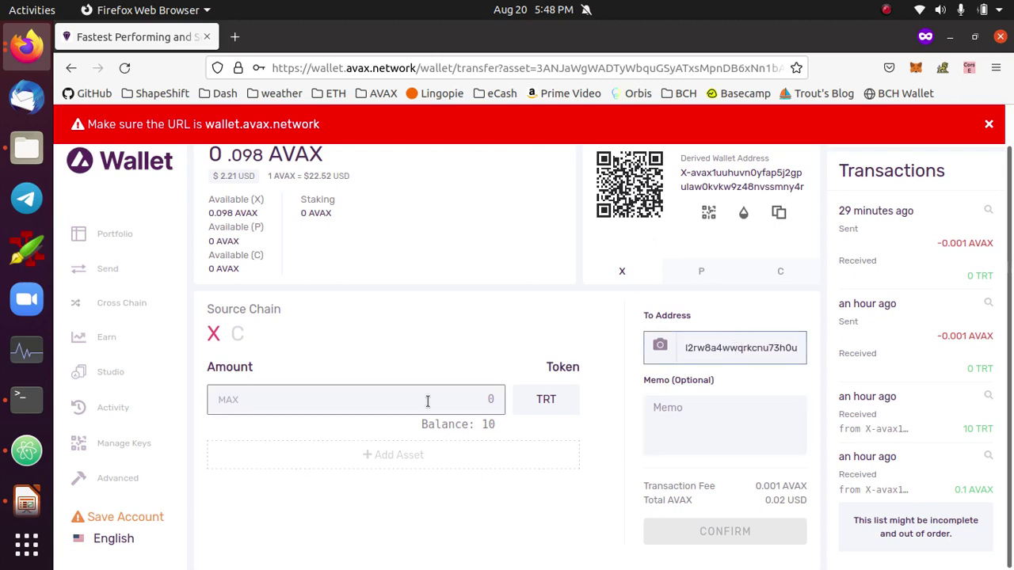
{"action": "left_click", "coordinate": [225, 400]}
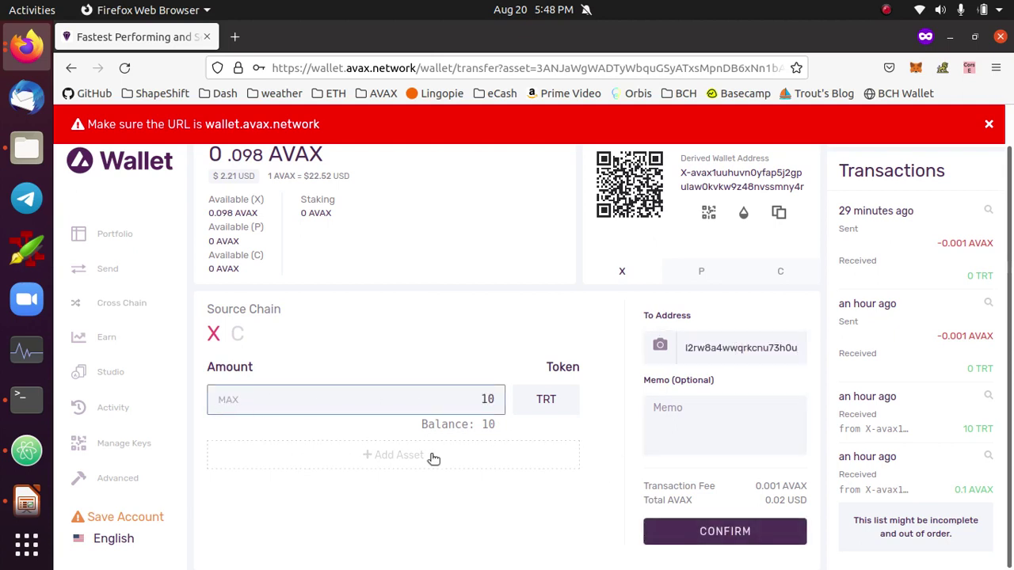
{"action": "left_click", "coordinate": [727, 536]}
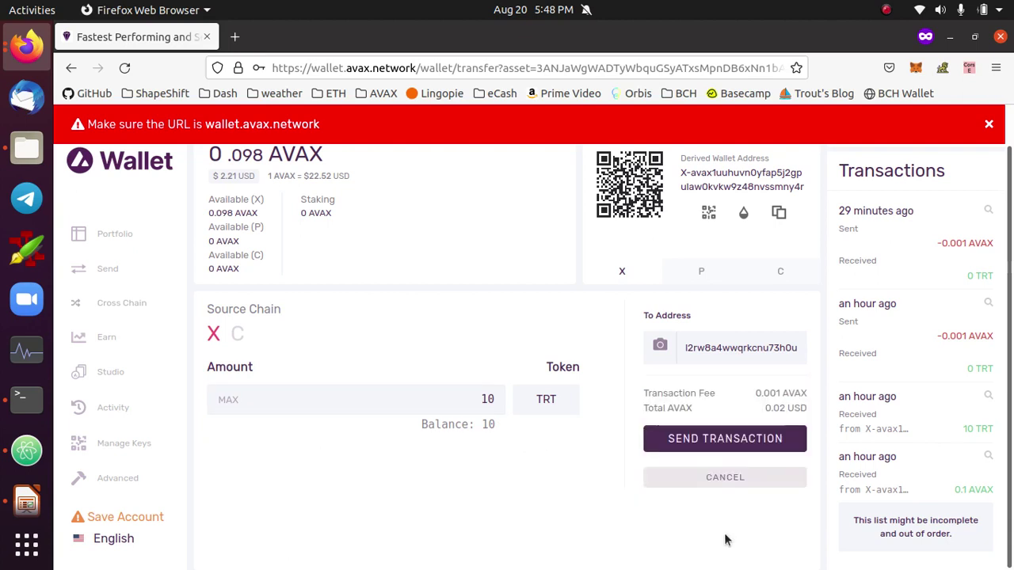
{"action": "left_click", "coordinate": [720, 446]}
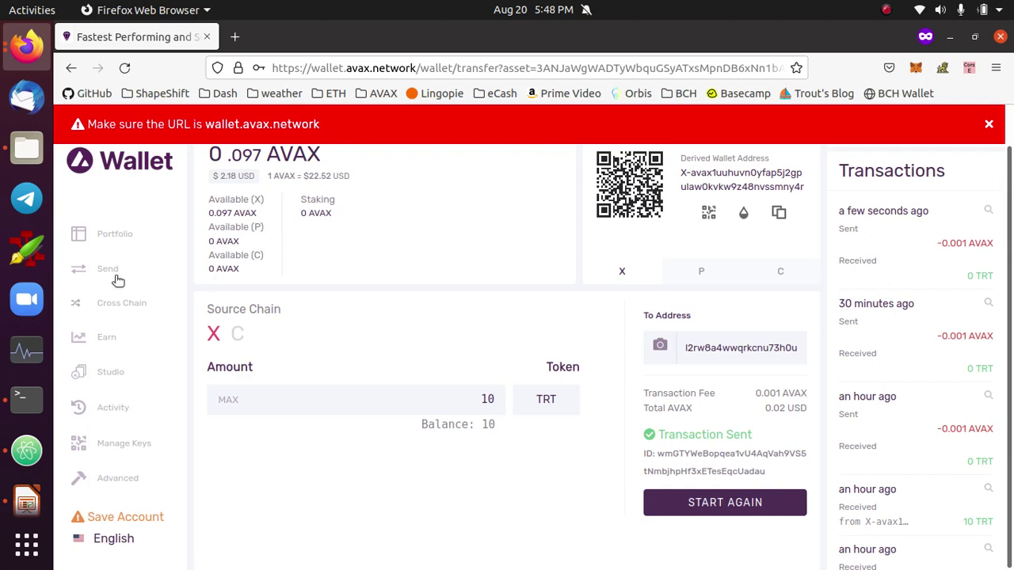
{"action": "left_click", "coordinate": [120, 246]}
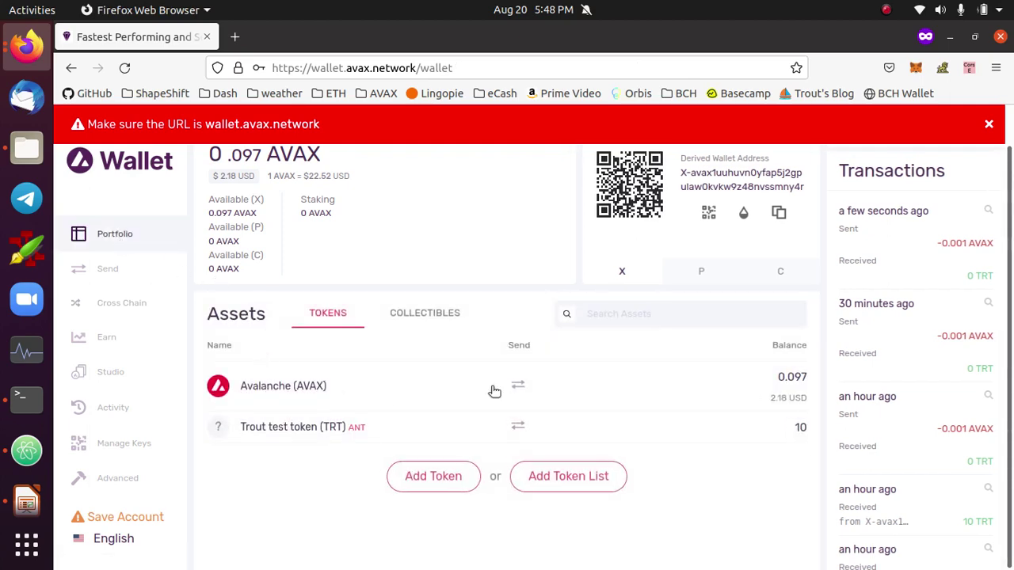
- Send the maximum 0.096 AVAX to the pasted wallet-avax.json address
{"action": "left_click", "coordinate": [519, 386]}
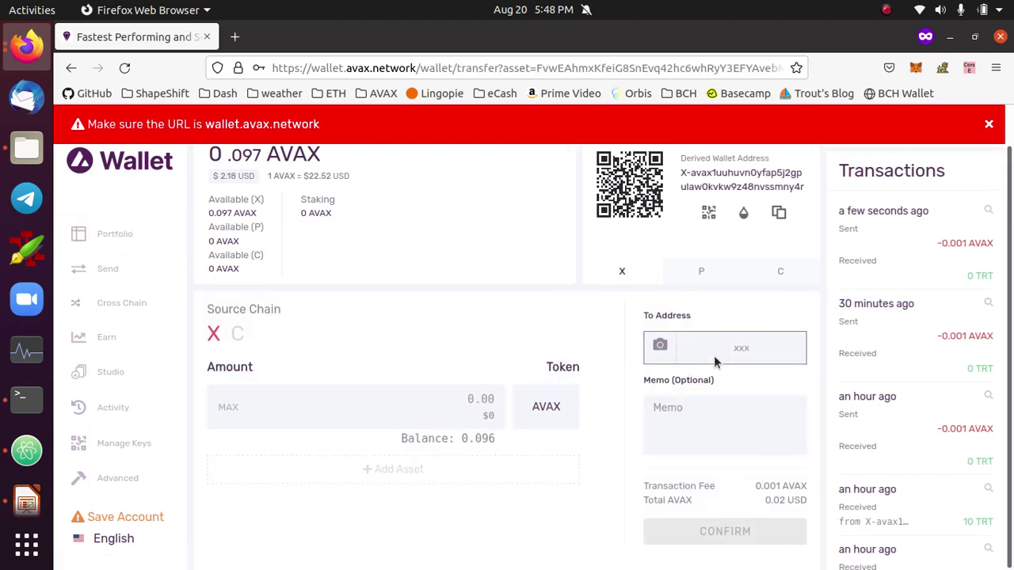
{"action": "left_click", "coordinate": [714, 349]}
{"action": "key", "text": "ctrl+v"}
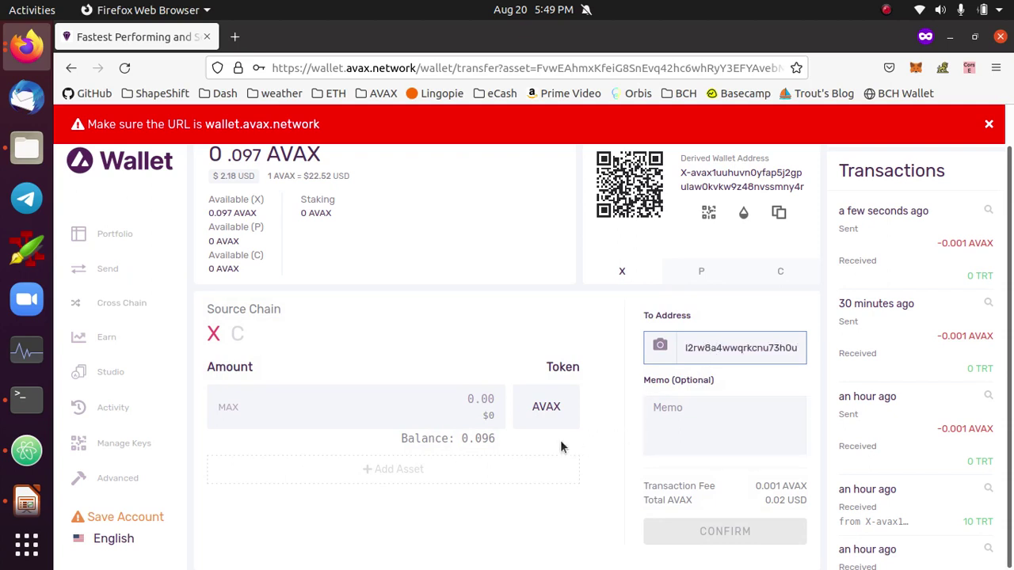
{"action": "left_click", "coordinate": [229, 409]}
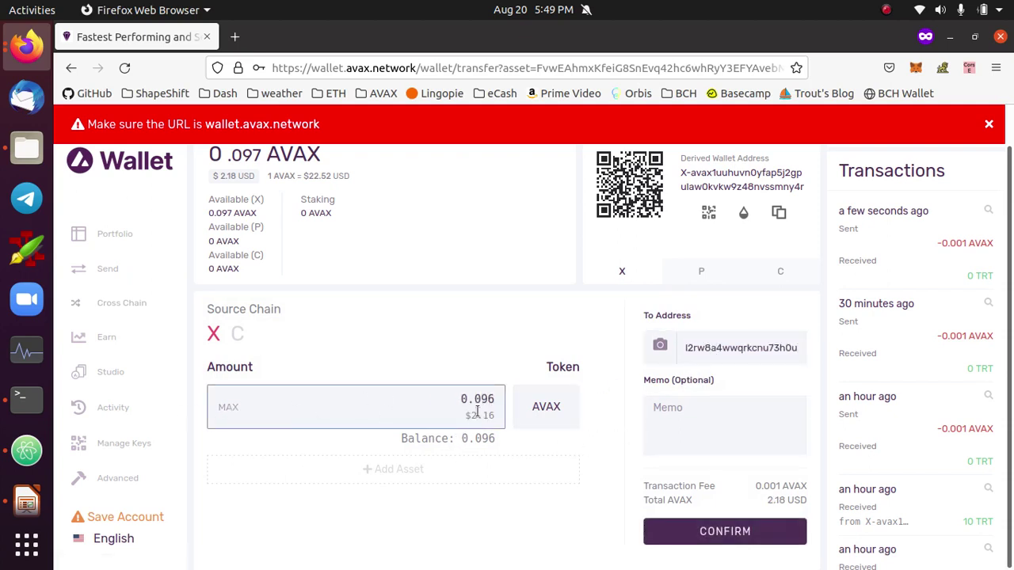
{"action": "left_click", "coordinate": [737, 532]}
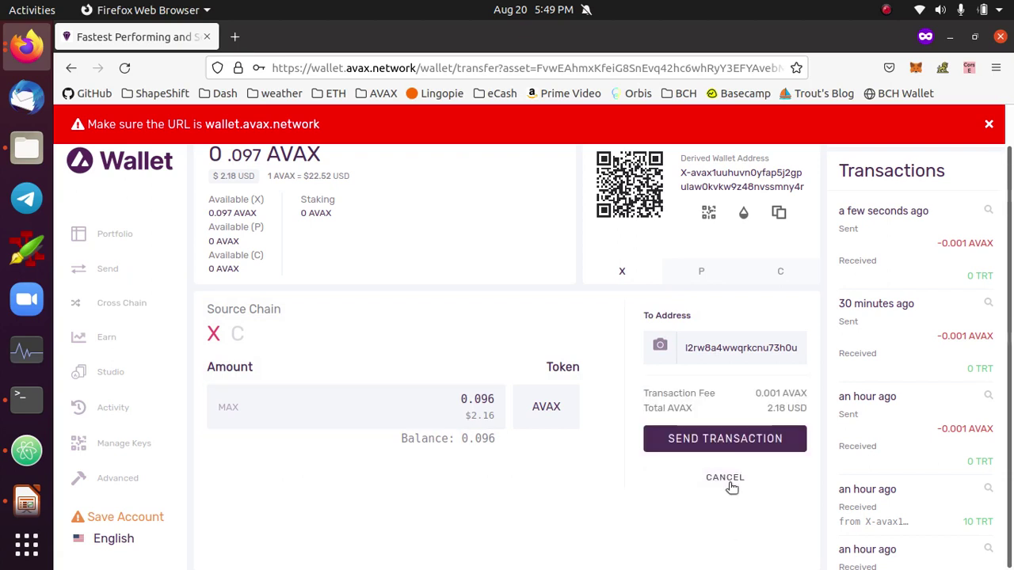
{"action": "left_click", "coordinate": [721, 444]}
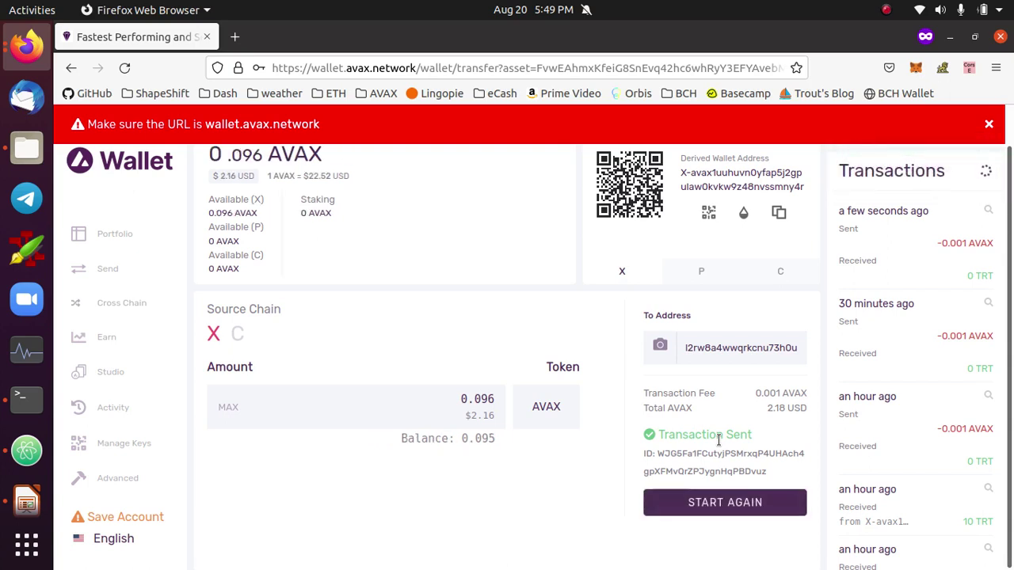
{"action": "key", "text": "alt+Tab"}
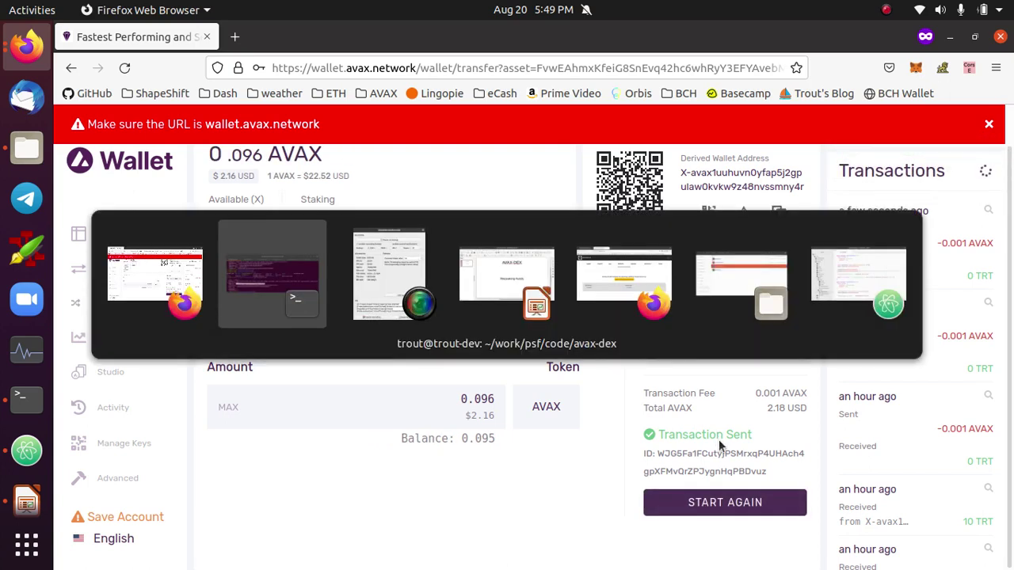
- Switch to the Firefox window showing the AVAX-DEX UI at localhost:4500
{"action": "key", "text": "Escape"}
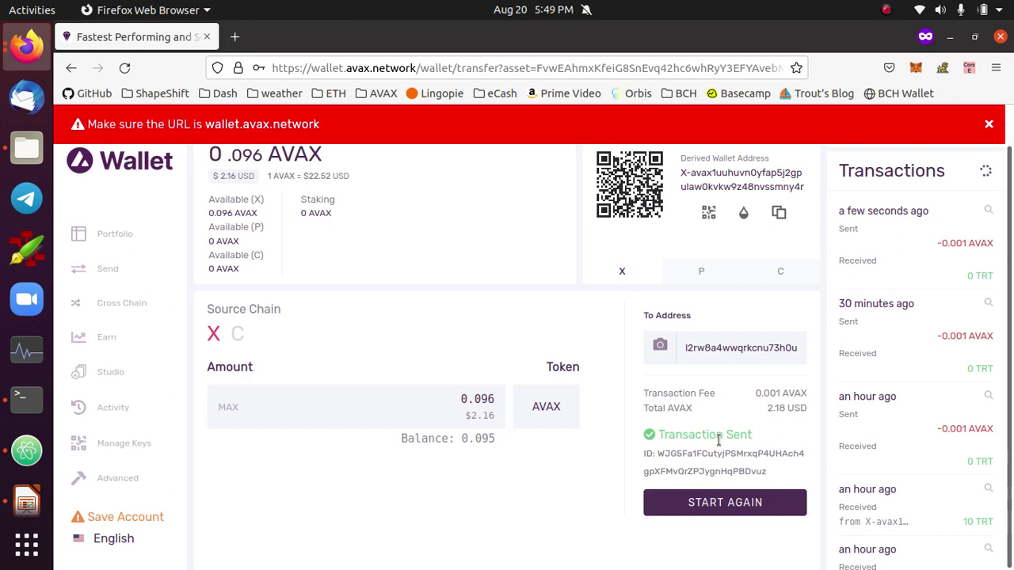
{"action": "key", "text": "alt+Tab"}
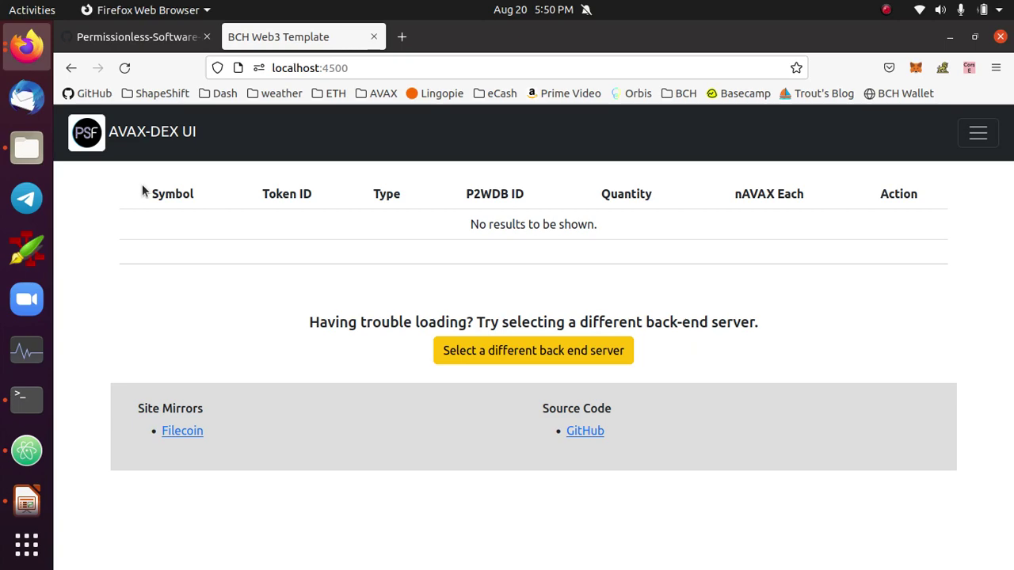
- Open the GitHub ava-labs-22-report tab and scroll to the top of its ct-unstable branch page
{"action": "key", "text": "alt+Tab"}
{"action": "key", "text": "Escape"}
{"action": "left_click", "coordinate": [127, 37]}
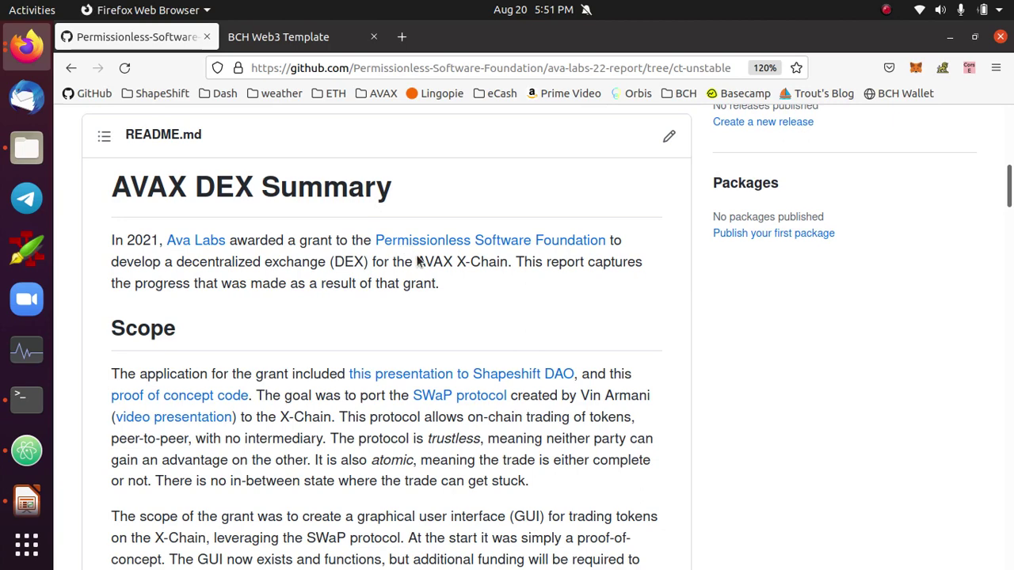
{"action": "scroll", "coordinate": [575, 315], "scroll_direction": "up", "scroll_amount": 4}
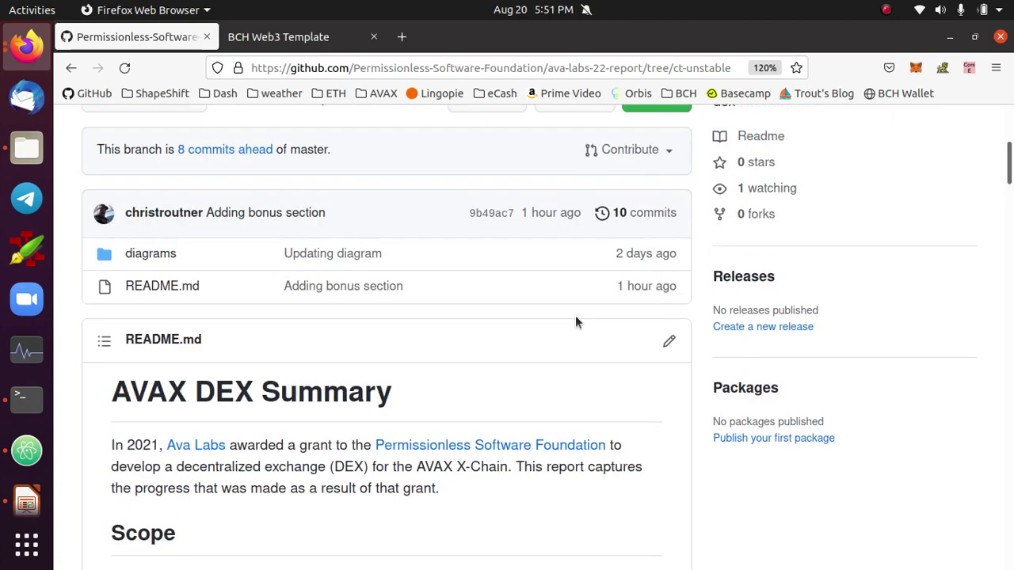
{"action": "scroll", "coordinate": [612, 343], "scroll_direction": "up", "scroll_amount": 6}
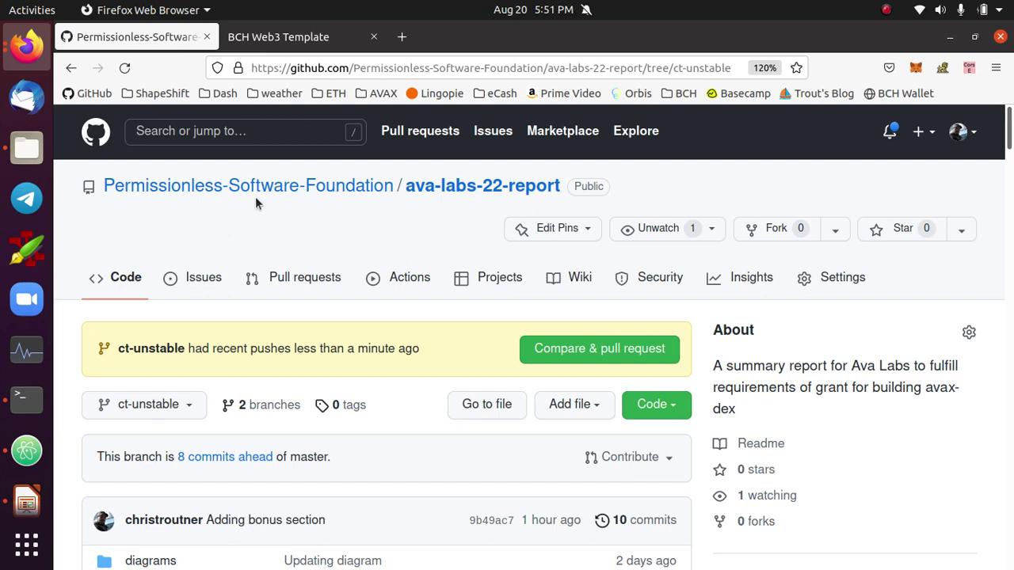
{"action": "mouse_move", "coordinate": [262, 190]}
{"action": "mouse_move", "coordinate": [335, 199]}
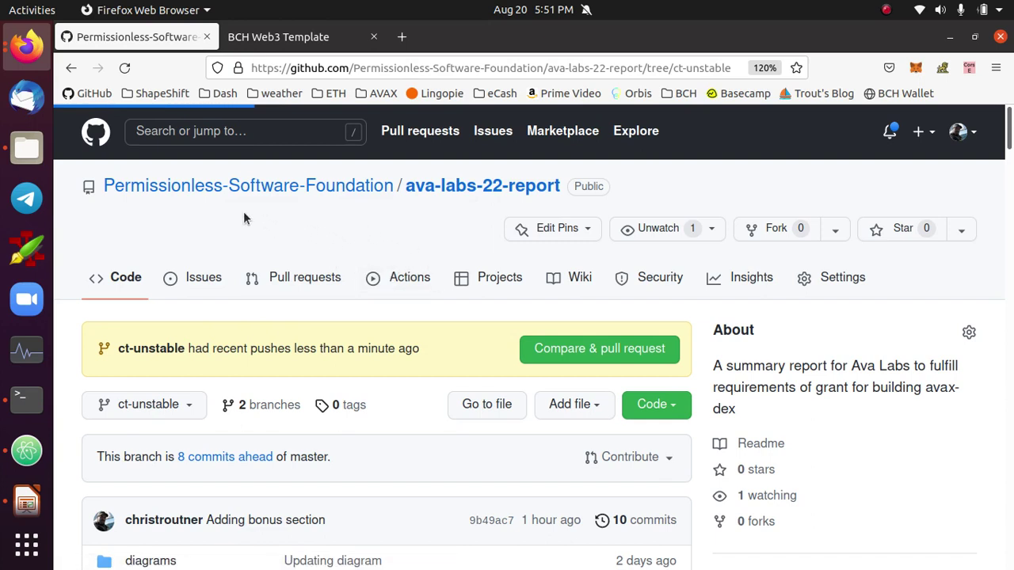
{"action": "key", "text": "alt+Tab"}
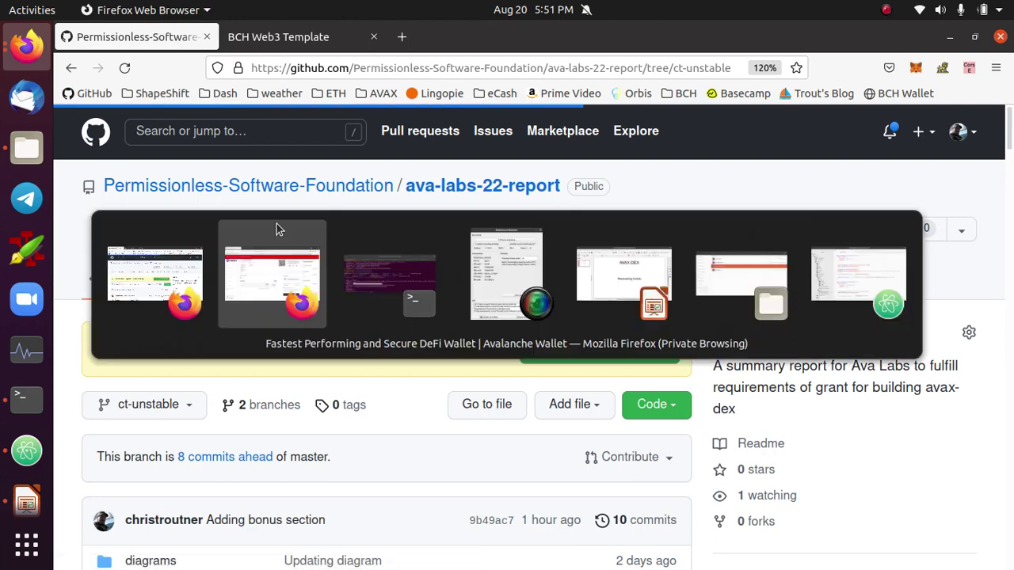